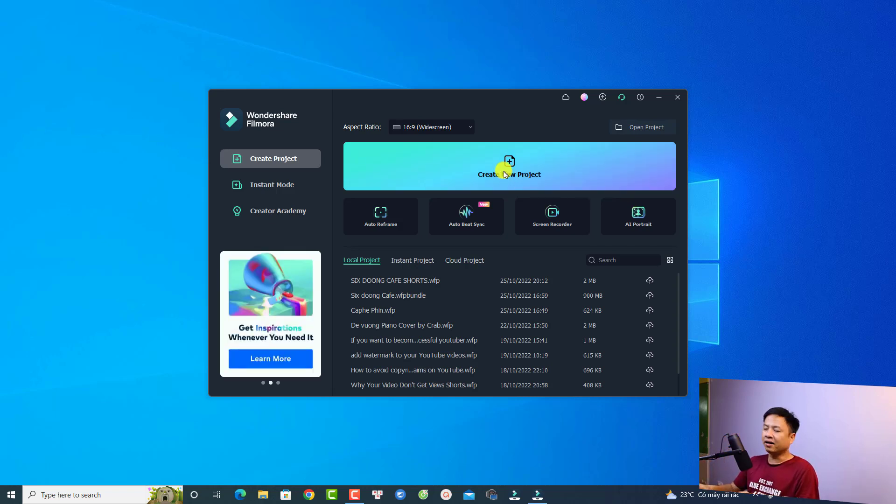
Create a new project with the 16:9 (Widescreen) aspect ratio.
click(425, 128)
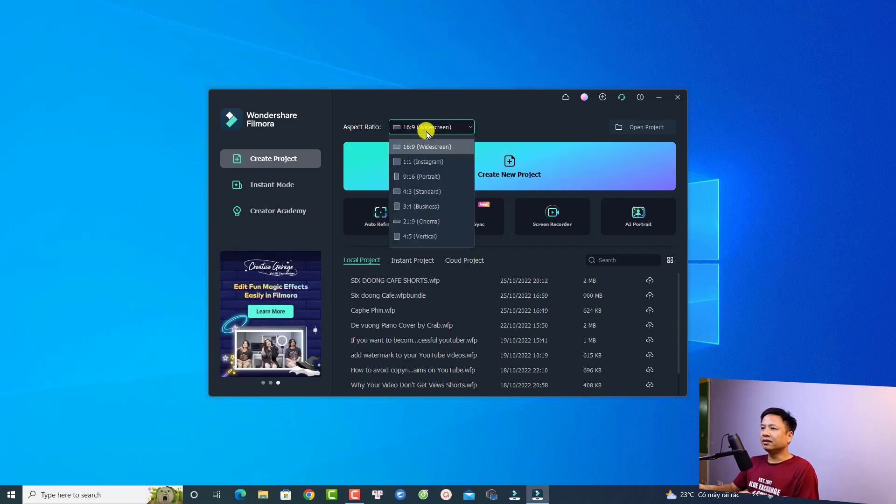
click(420, 148)
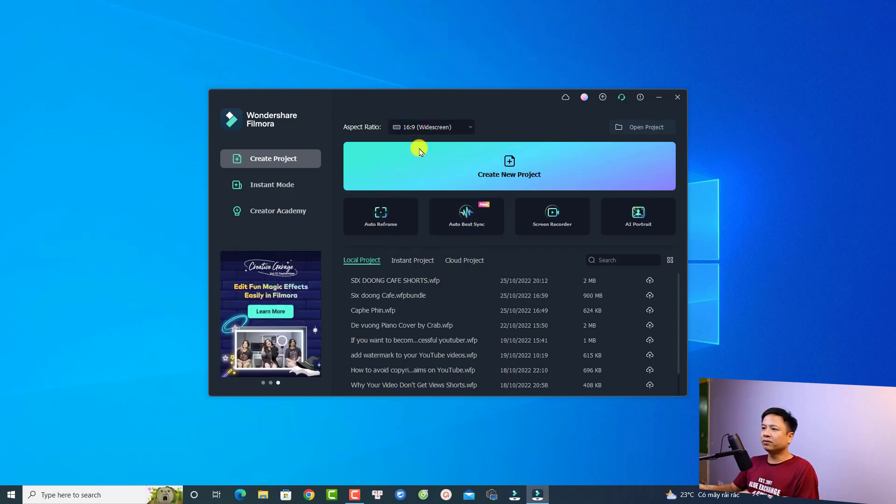
click(498, 165)
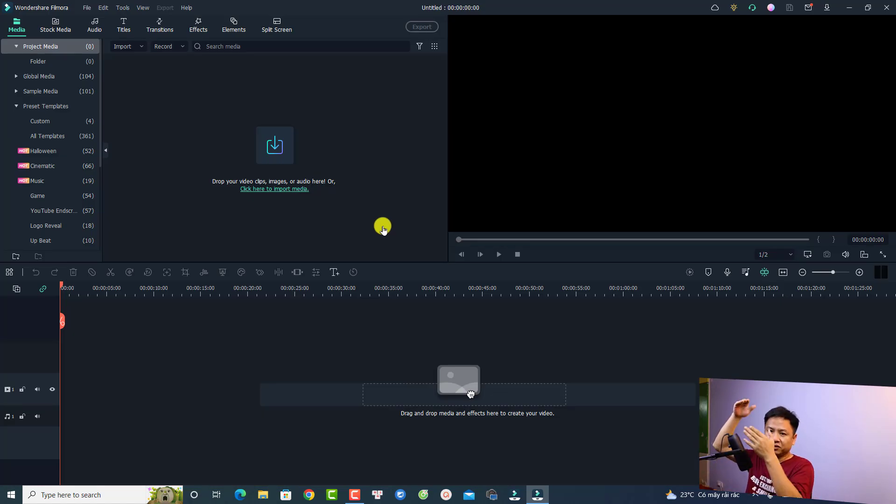
Import the video "large" from the Example Videos folder and cancel its proxy creation.
click(276, 150)
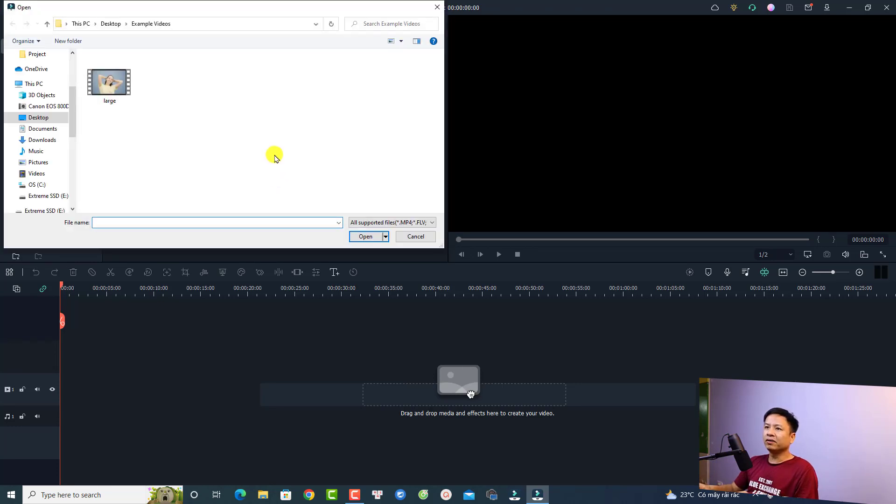
click(111, 93)
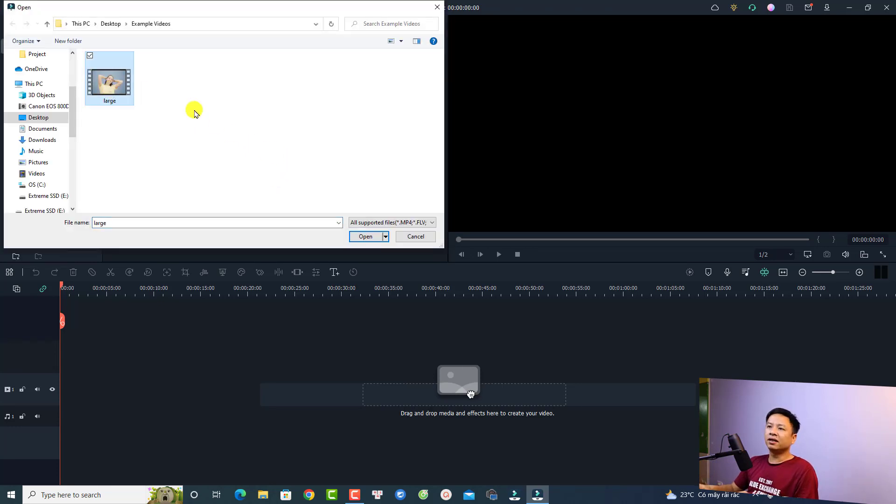
click(358, 236)
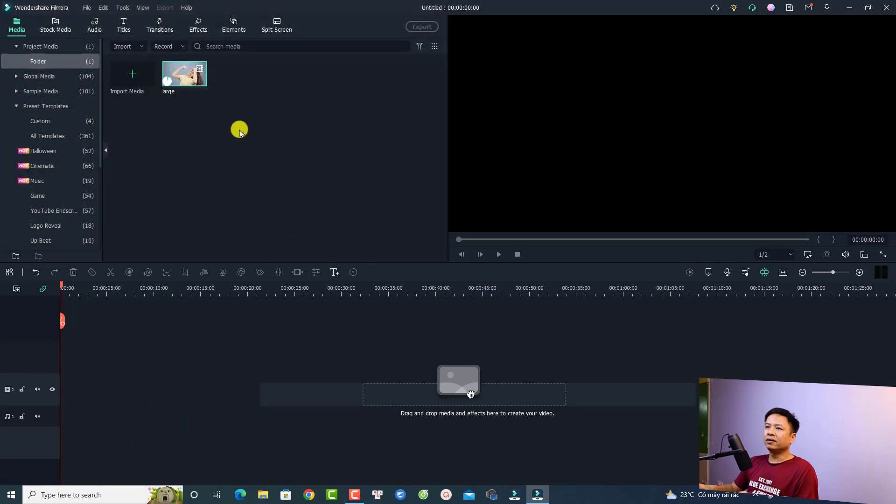
right_click(176, 80)
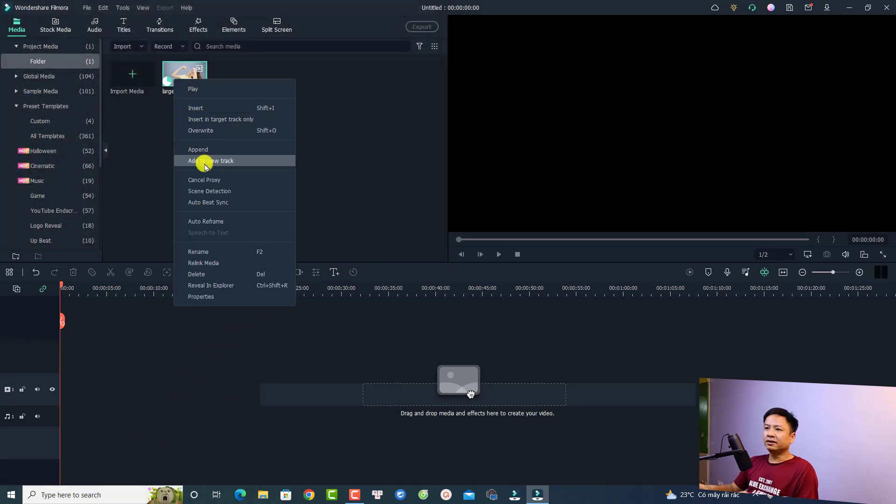
click(204, 179)
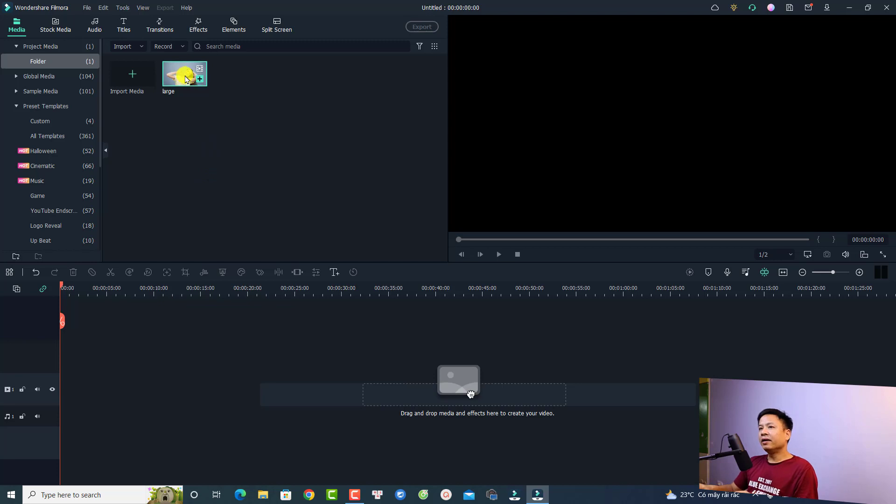
Play the "large" video, pause it at 00:00:09:13 and save that frame as a PNG snapshot.
mouse_move(180, 76)
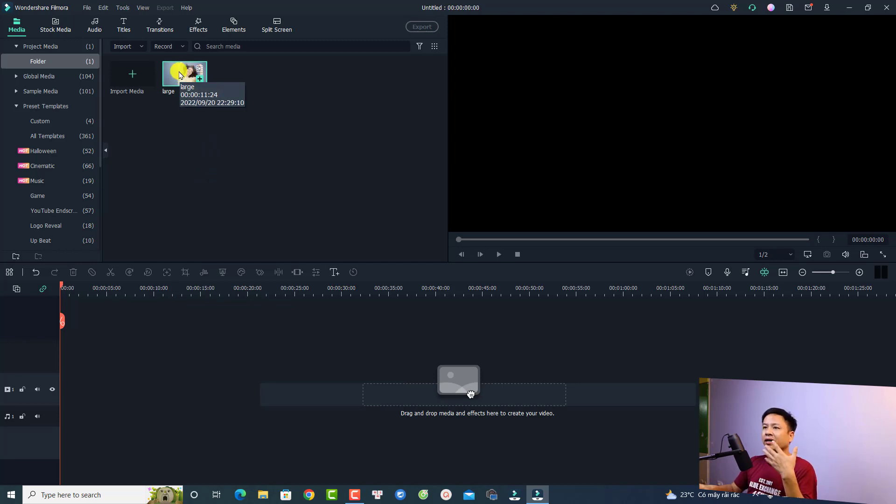
double_click(179, 77)
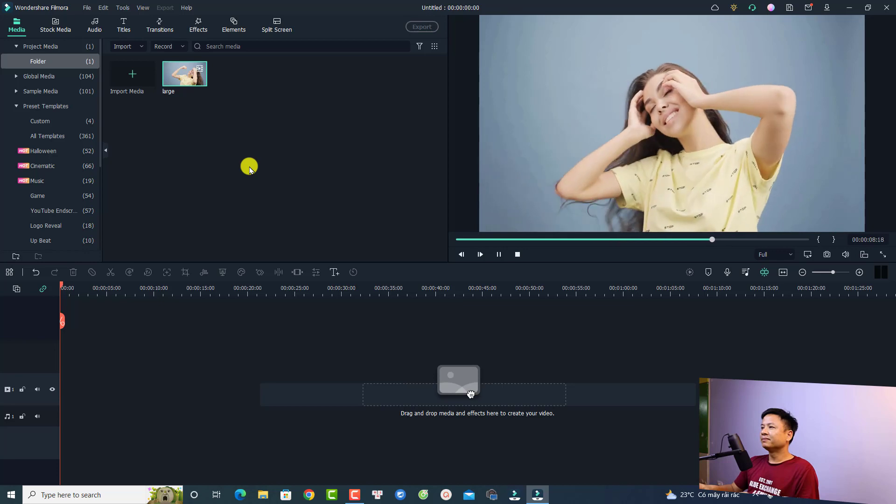
key(space)
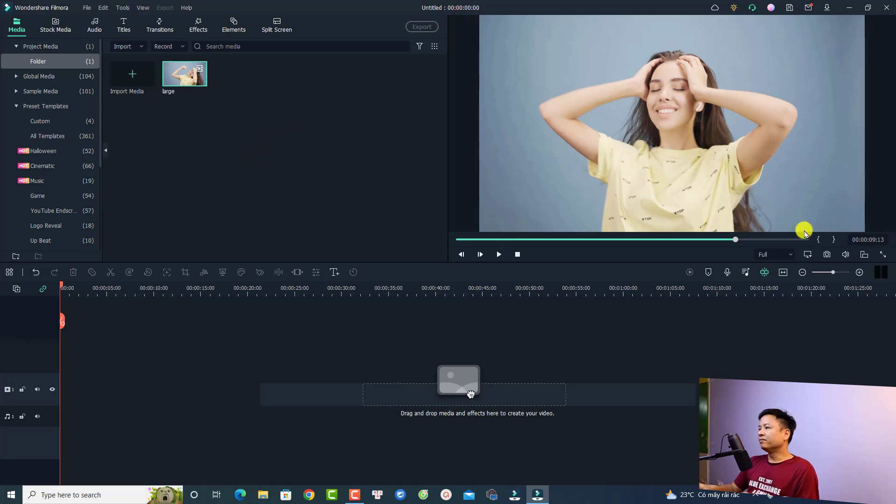
click(826, 255)
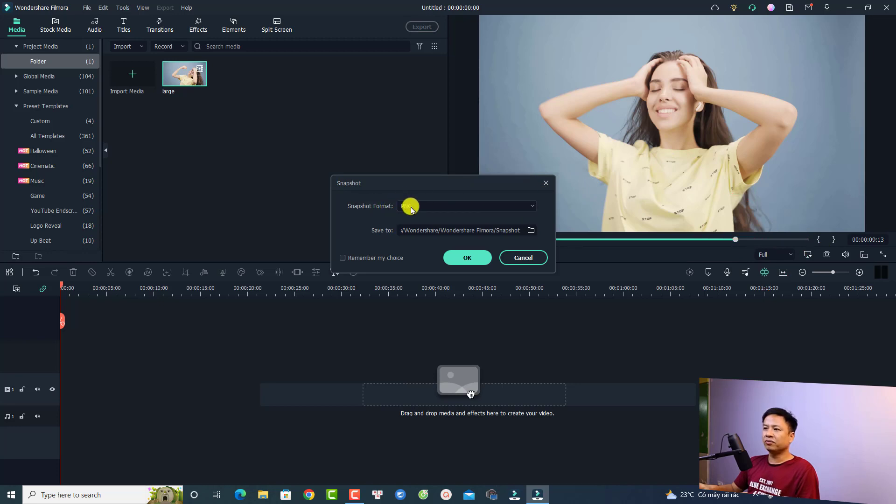
click(464, 262)
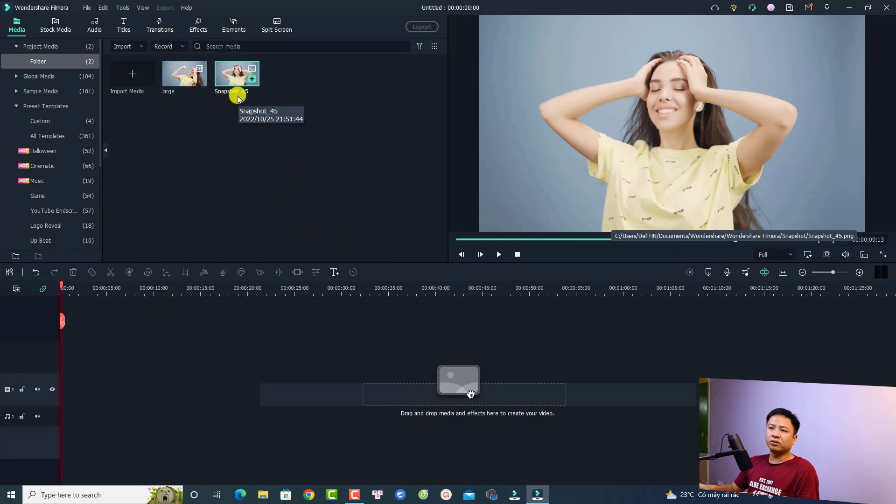
Place the snapshot at the start of video track 1 and play it to about 00:00:01:01.
drag(236, 80, 52, 386)
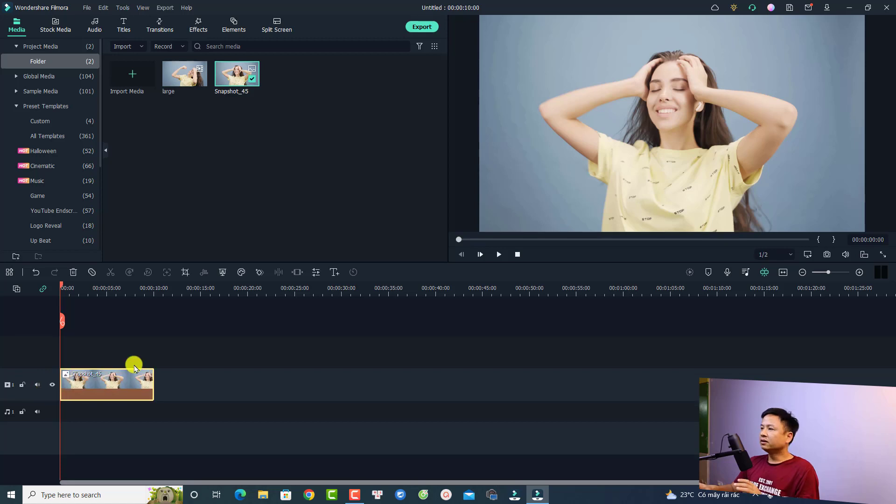
key(space)
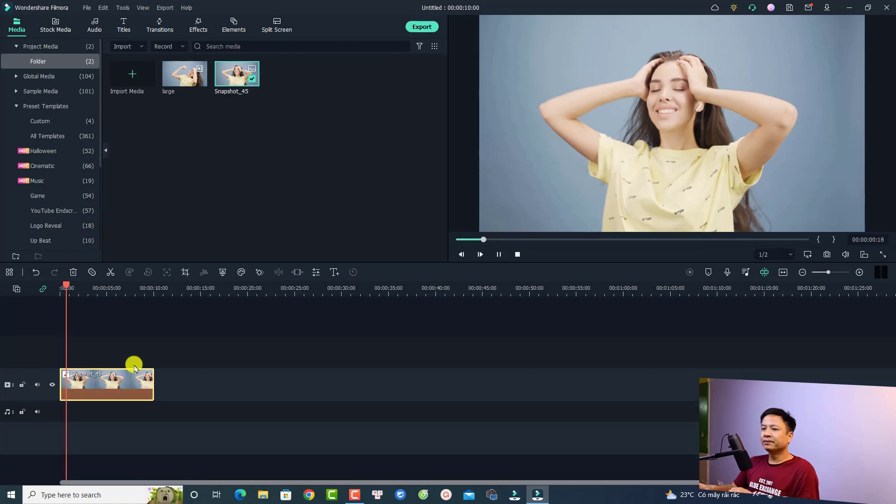
key(space)
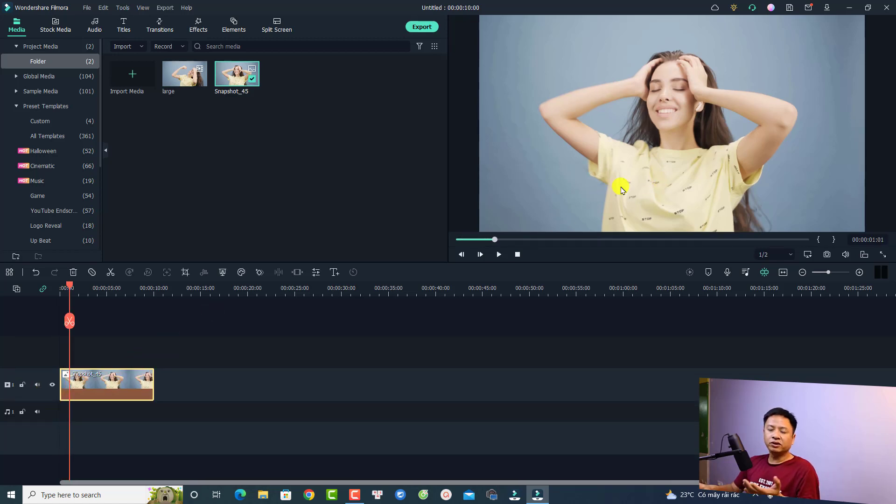
Add the free Default Title at the start of the track above the snapshot.
click(123, 27)
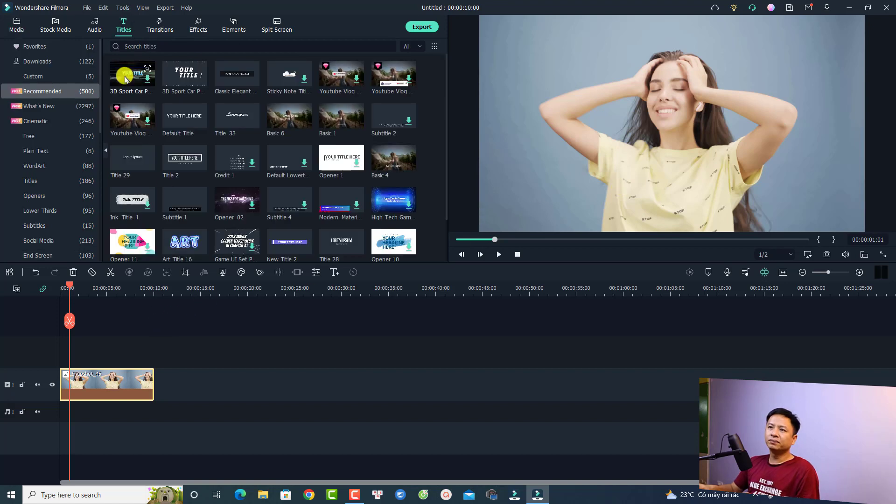
click(30, 137)
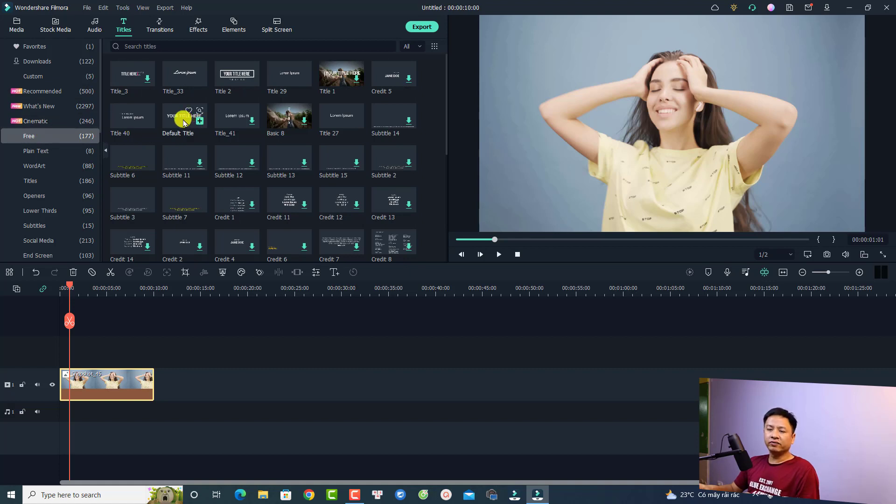
drag(184, 122, 57, 353)
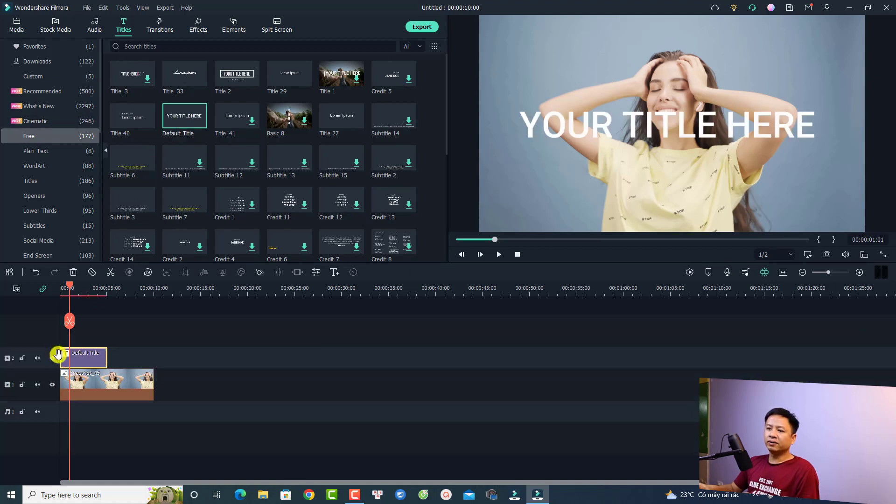
Change the title text to THUMBNAIL and apply the blue-purple WordArt style with a pale yellow glow.
double_click(626, 134)
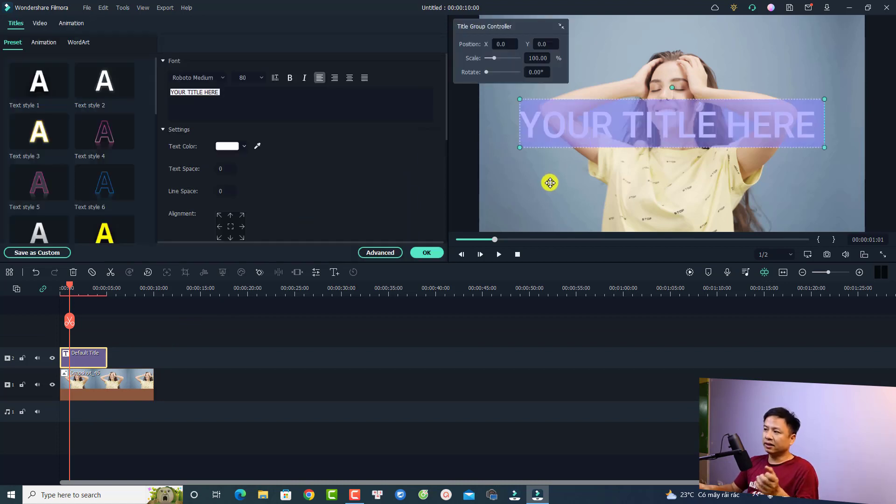
text(THA)
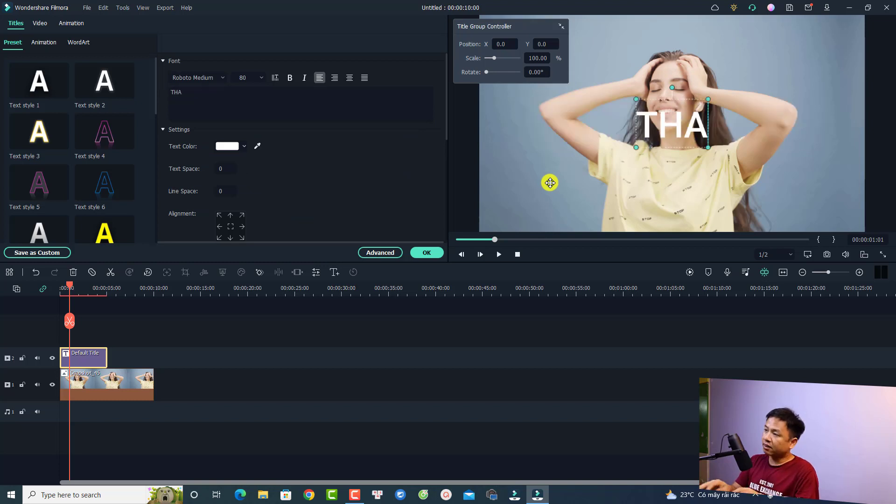
key(BackSpace)
text(UMBNAIL)
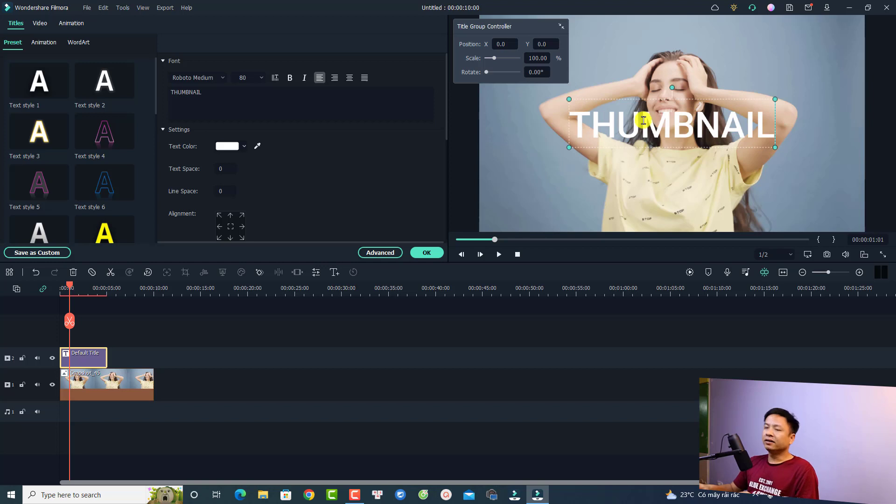
click(79, 42)
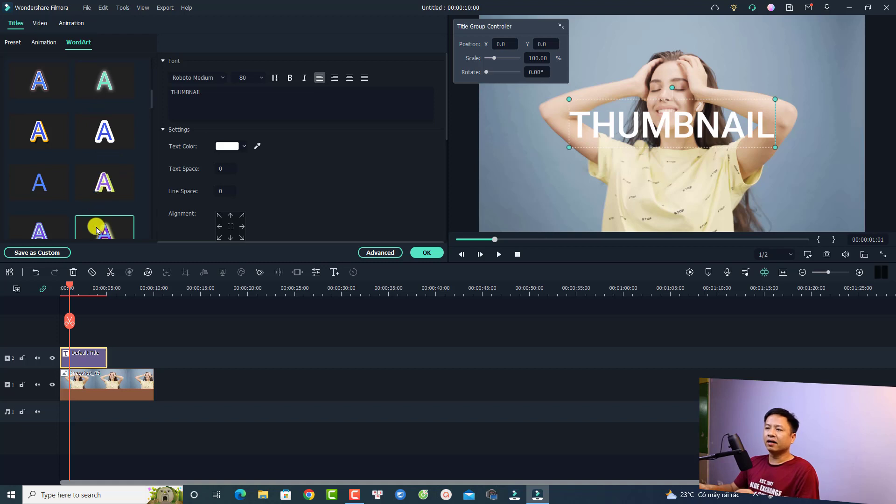
click(96, 230)
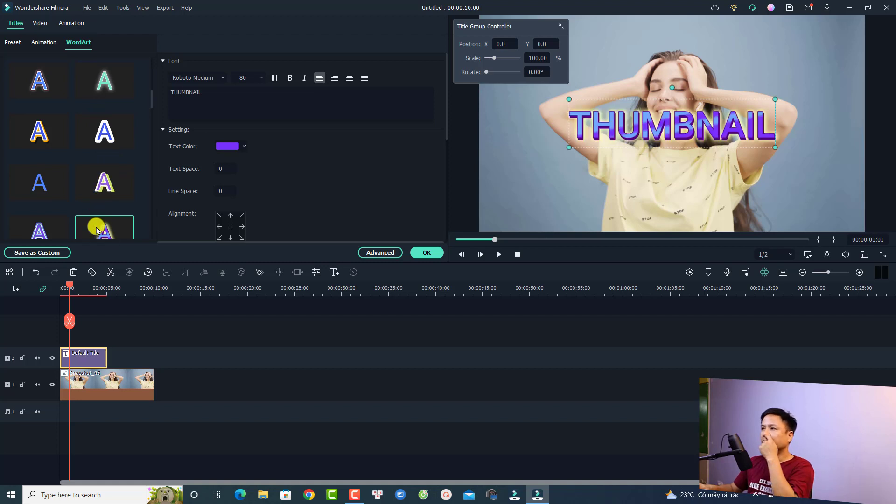
Move the THUMBNAIL title to the upper-left of the frame and tilt it diagonally upward beside the woman's head.
click(651, 91)
drag(650, 110, 560, 115)
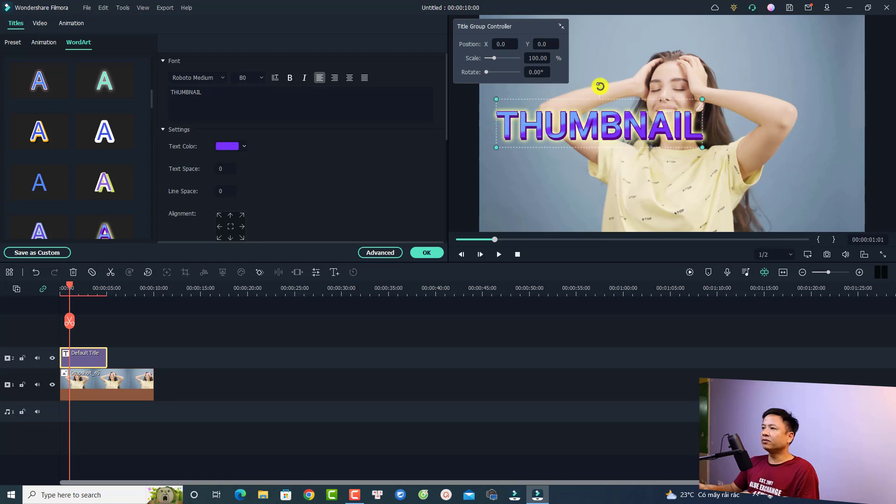
drag(600, 86, 579, 86)
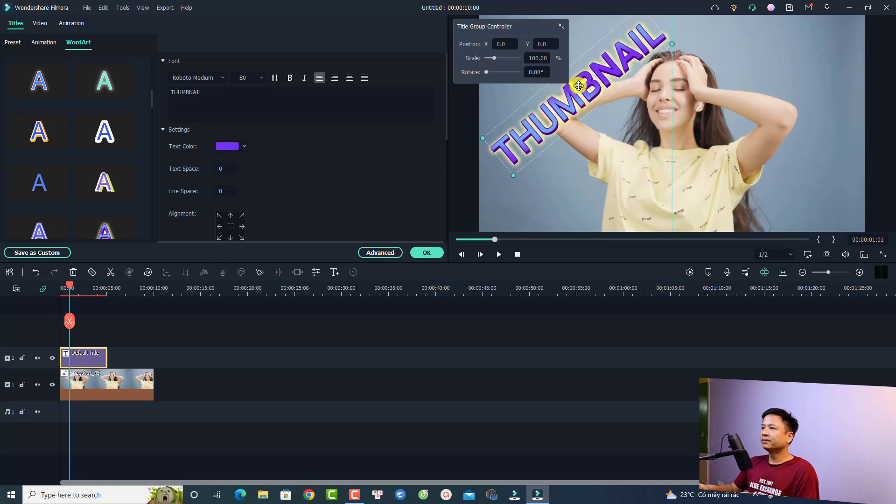
click(432, 253)
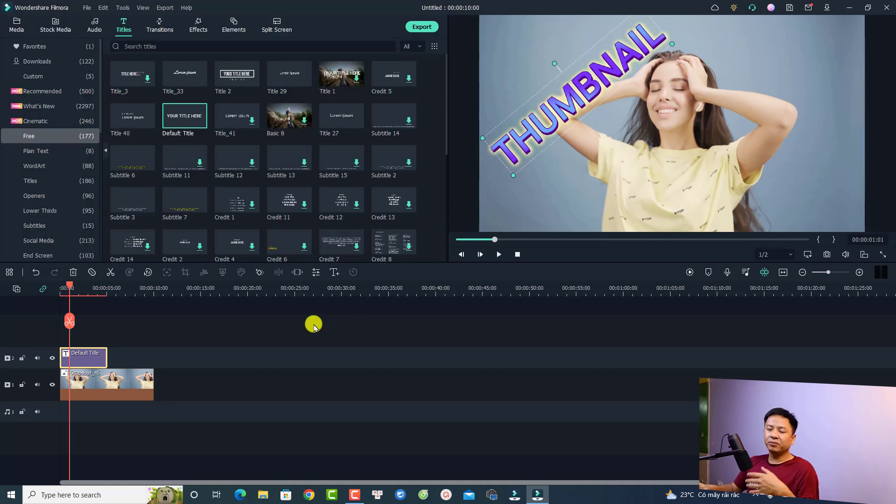
Add the heart-eyes Christmas Emoji element on a third track, shrink it and place it in the frame's upper-right corner.
click(233, 30)
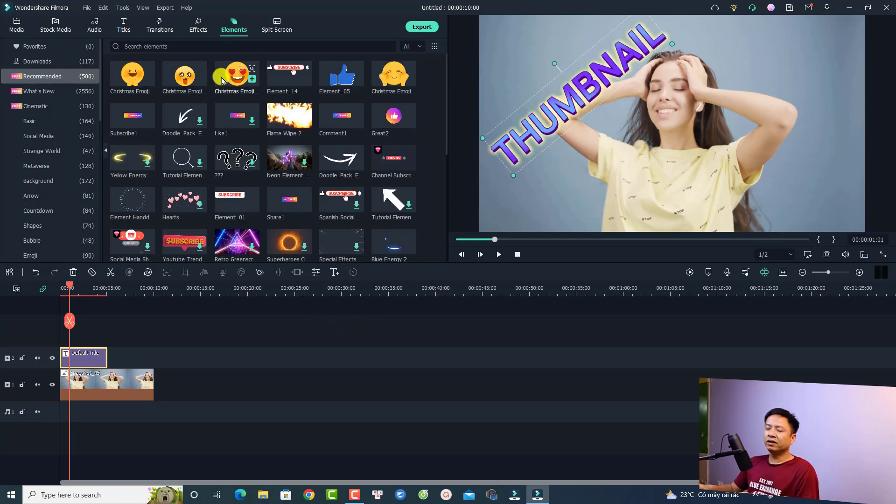
drag(222, 80, 143, 369)
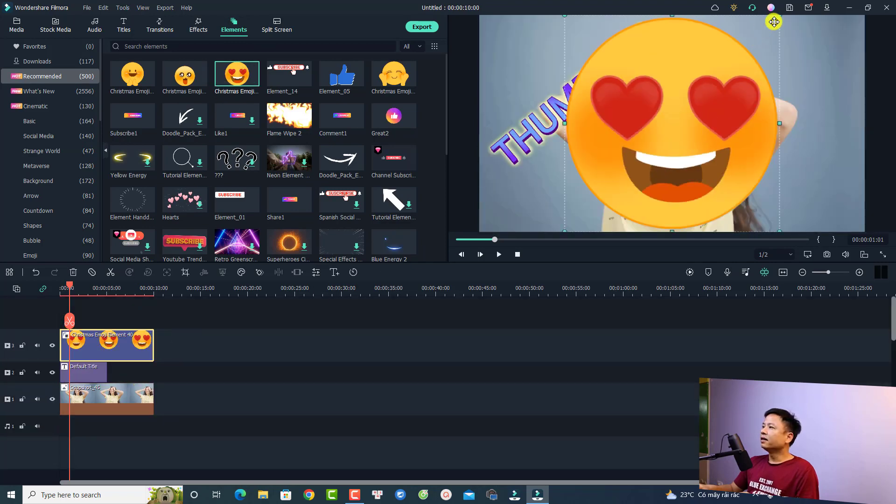
drag(780, 17, 632, 172)
drag(600, 198, 776, 69)
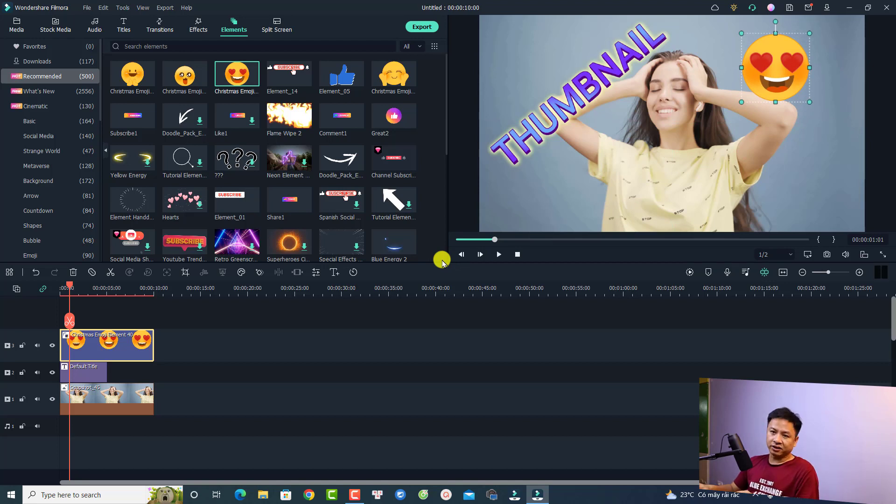
Save the composed frame as a snapshot in JPG format to the default Snapshot folder.
click(826, 255)
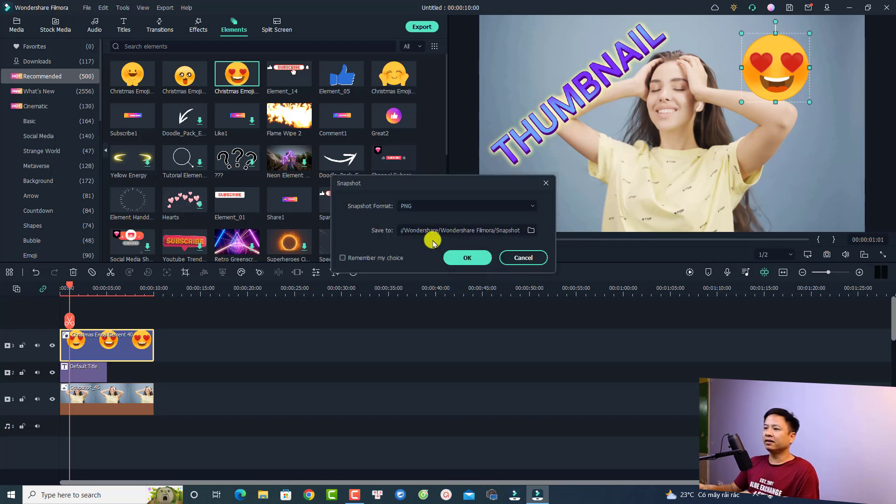
click(414, 207)
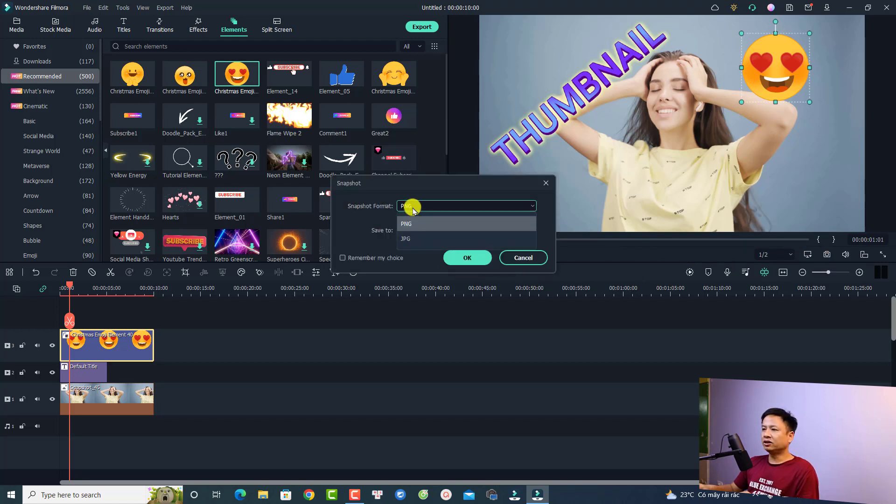
click(408, 239)
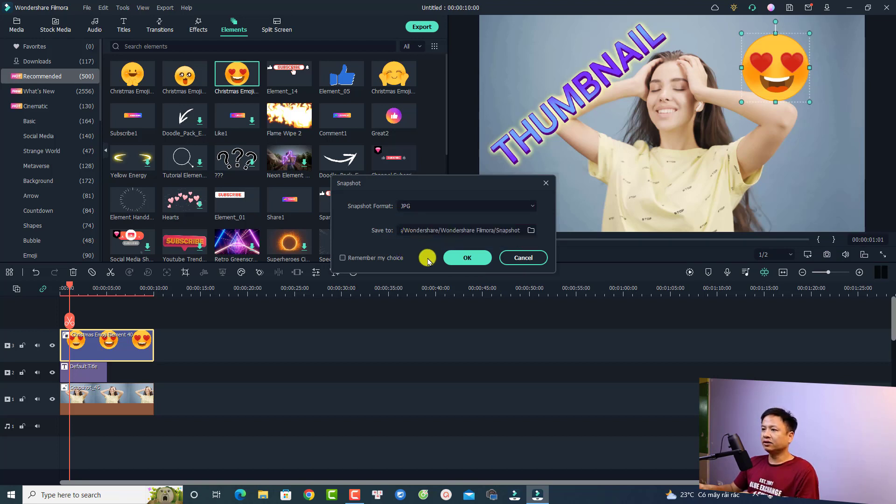
click(467, 258)
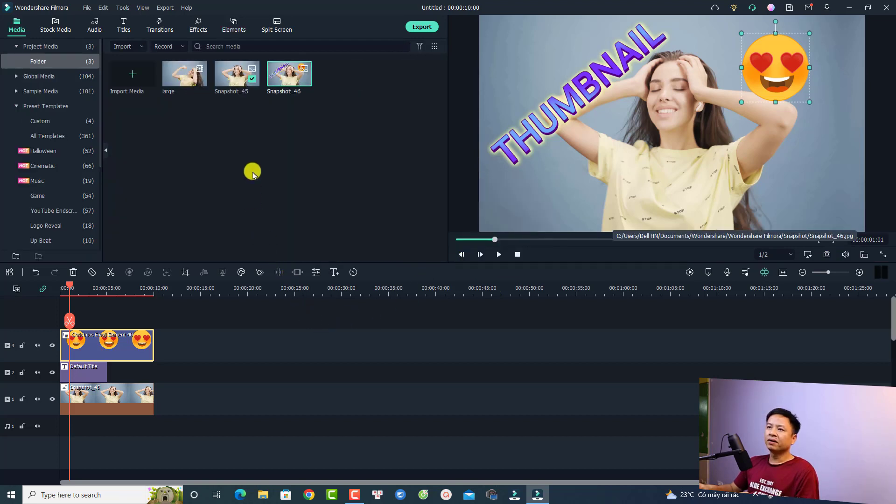
Reveal the Snapshot_46 image's storage location in File Explorer.
right_click(291, 84)
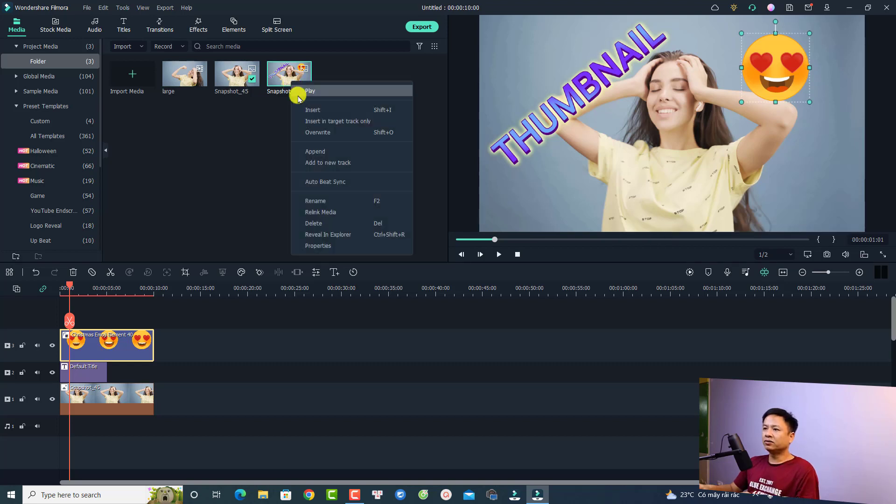
click(326, 234)
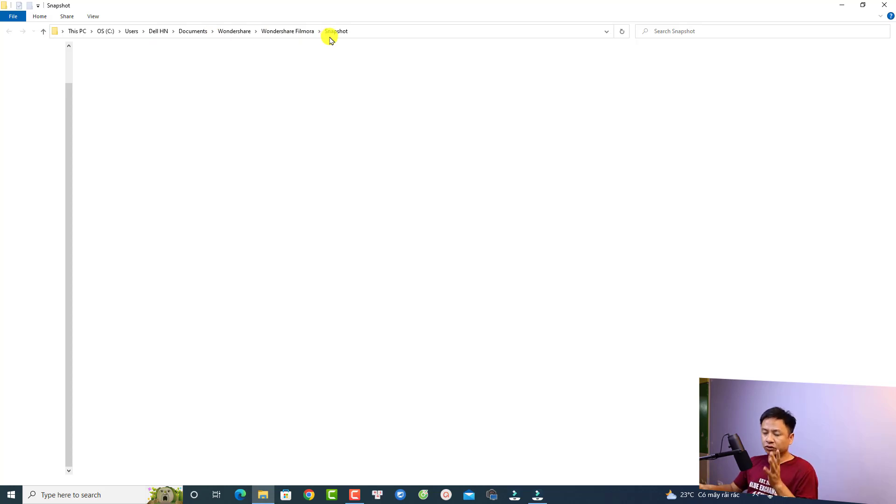
click(309, 495)
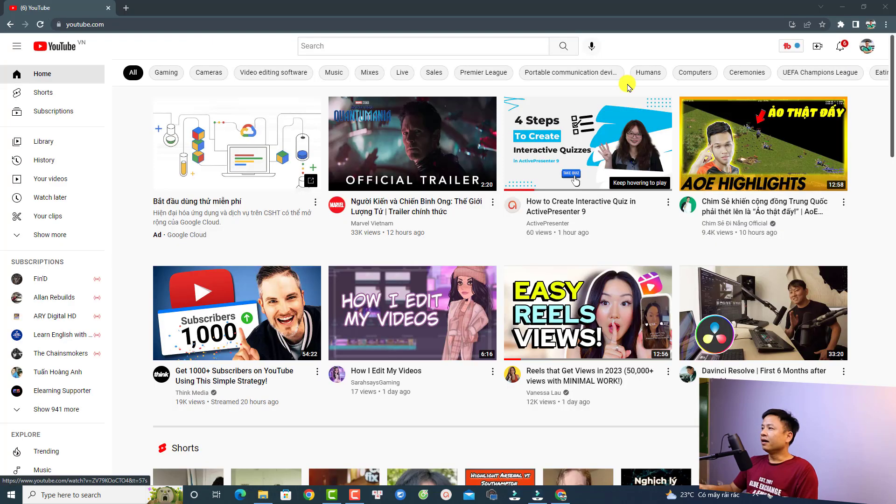
click(866, 46)
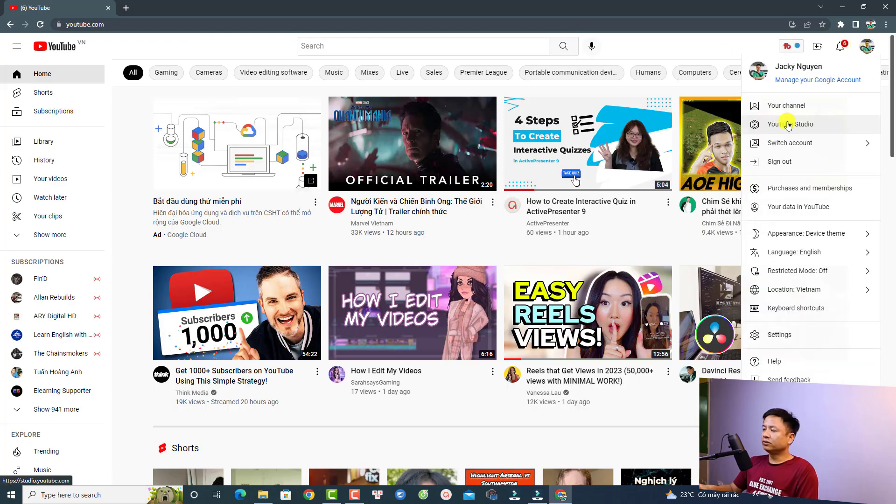
click(789, 124)
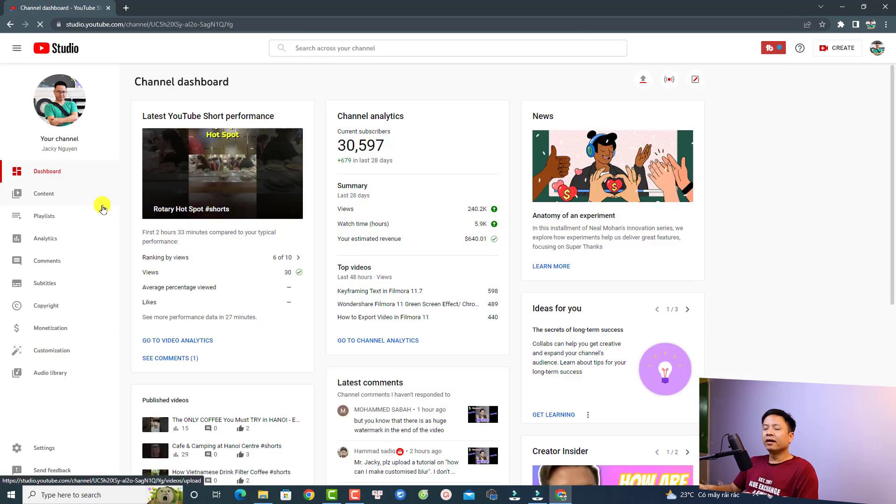
click(45, 195)
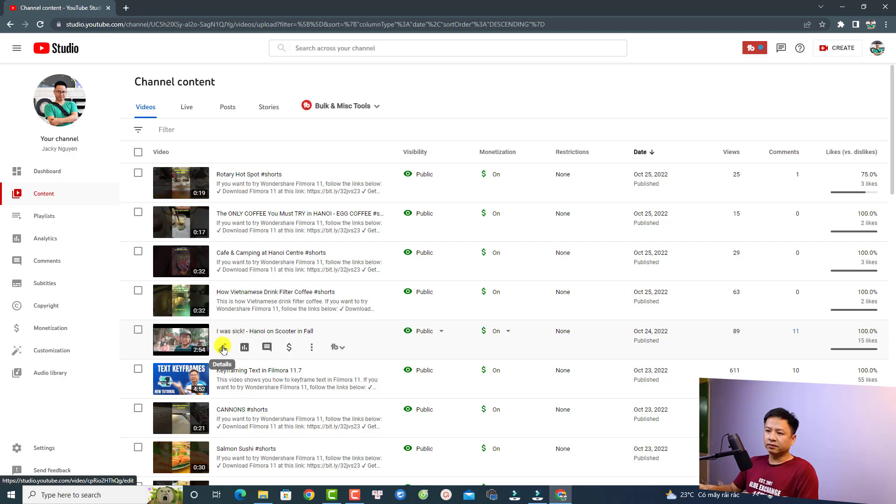
click(223, 349)
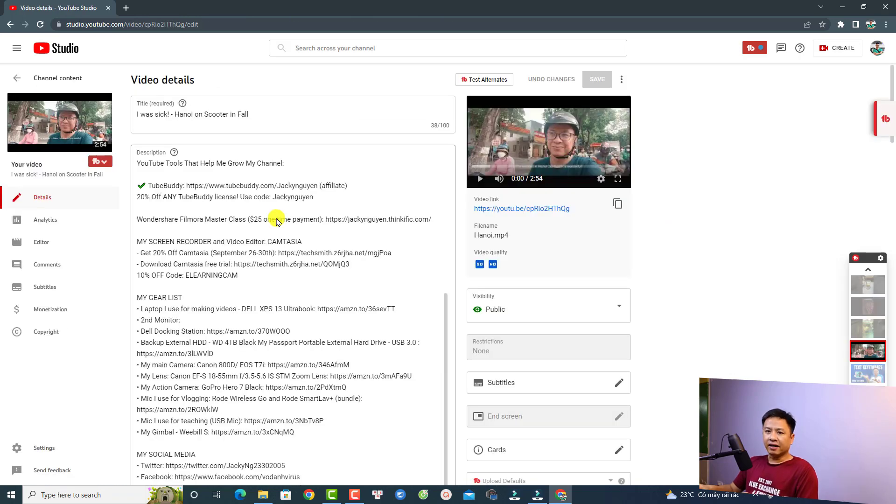
Upload Snapshot_46 from Documents > Wondershare > Wondershare Filmora > Snapshot as the video's custom thumbnail.
scroll(277, 225, down, 13)
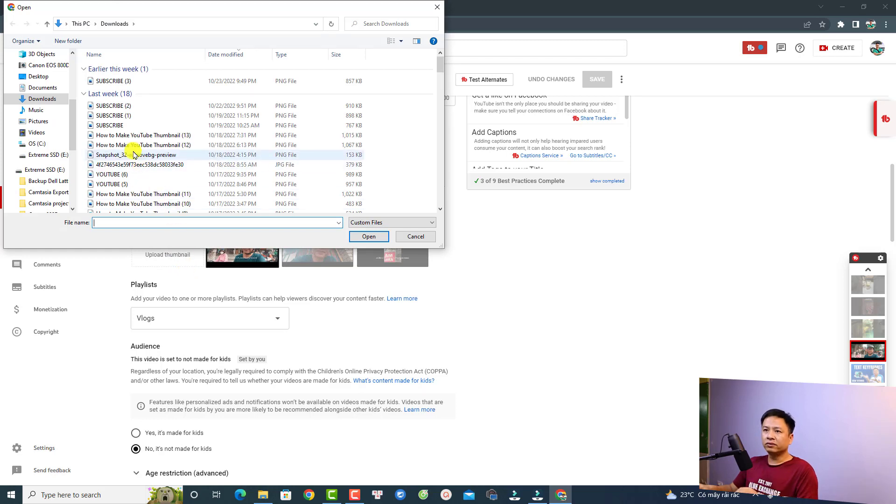
click(39, 88)
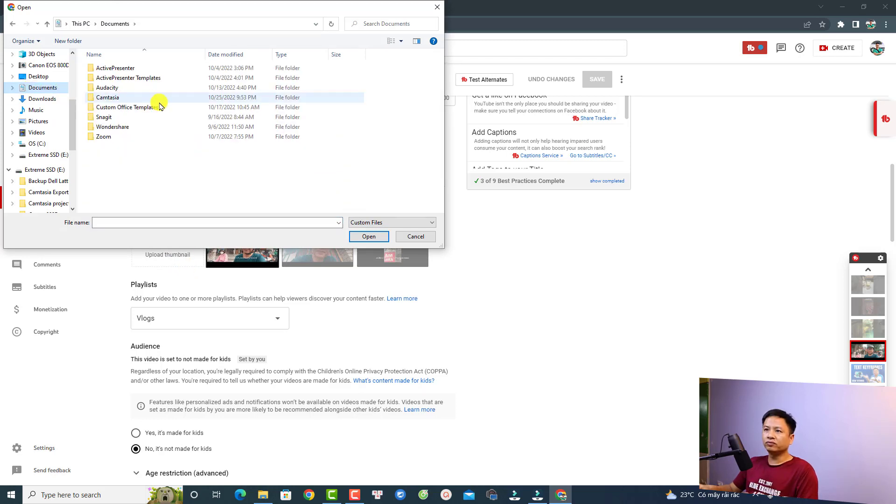
double_click(121, 127)
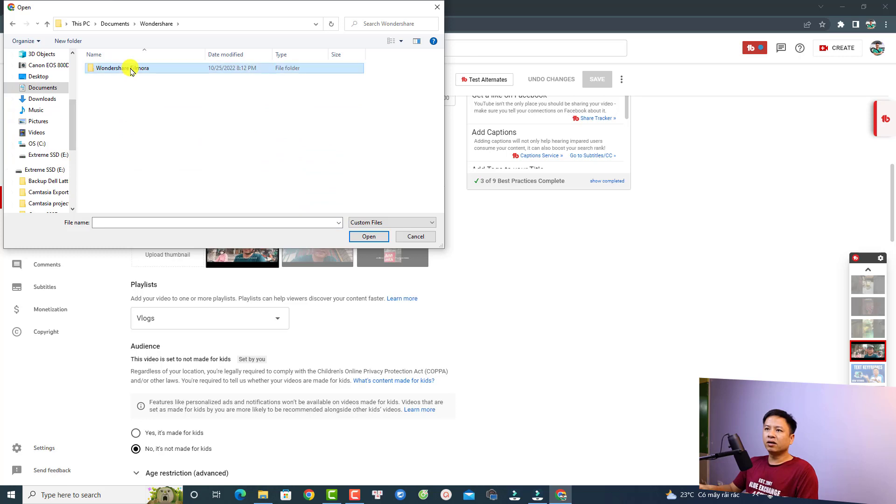
double_click(132, 69)
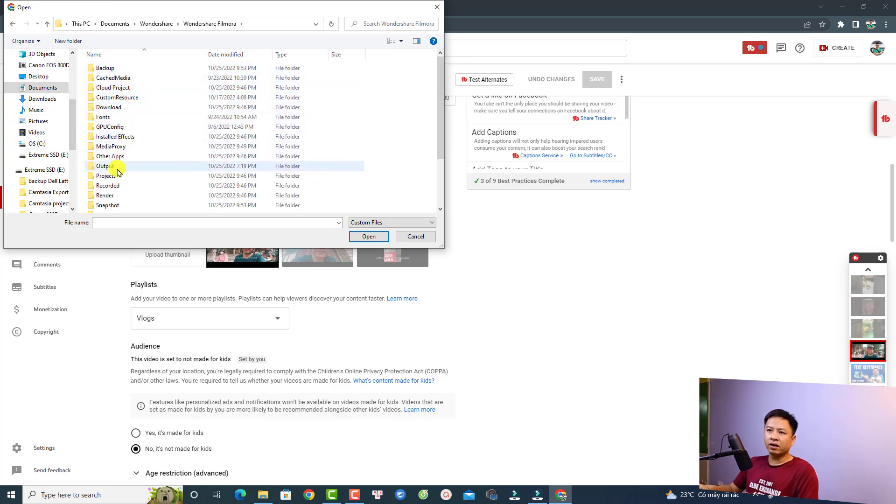
double_click(106, 205)
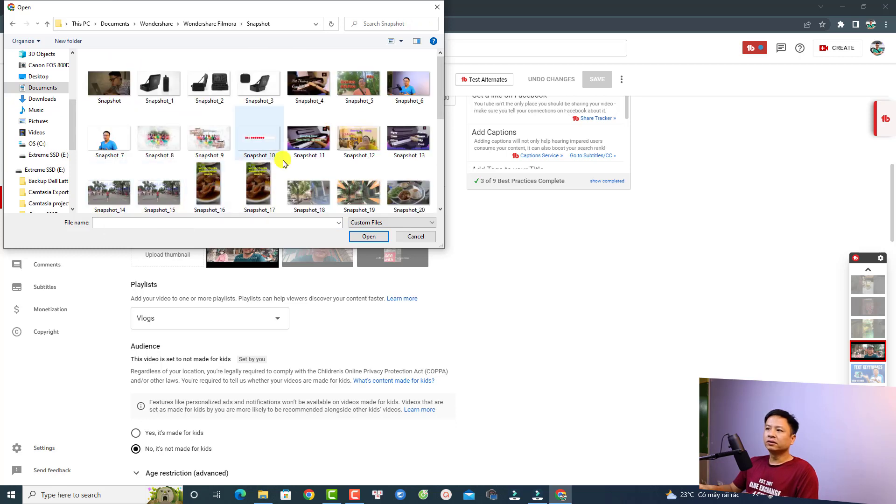
scroll(286, 158, down, 4)
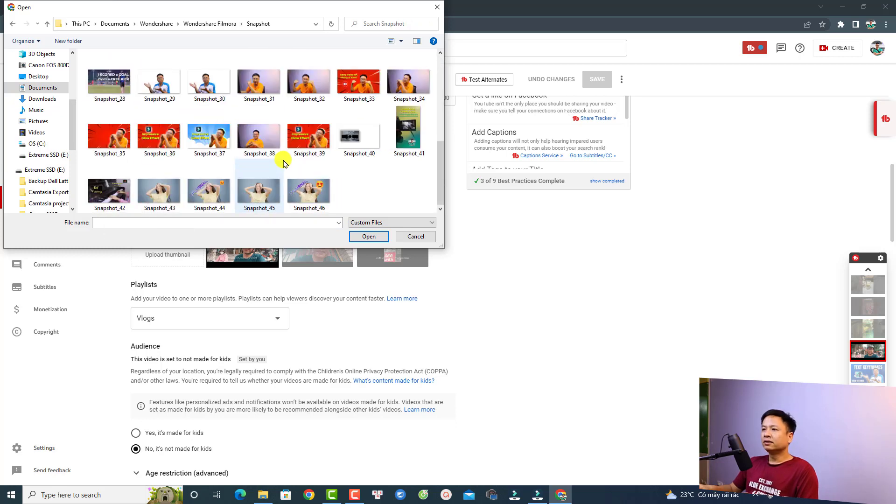
click(312, 195)
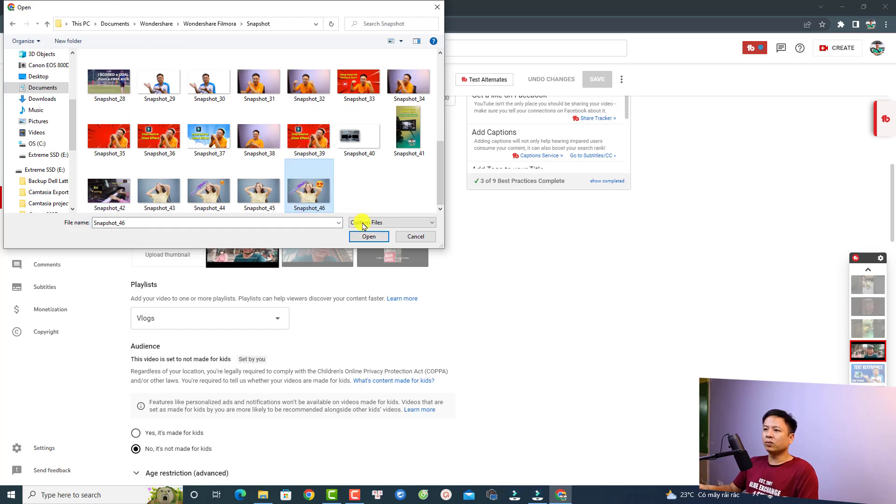
click(366, 237)
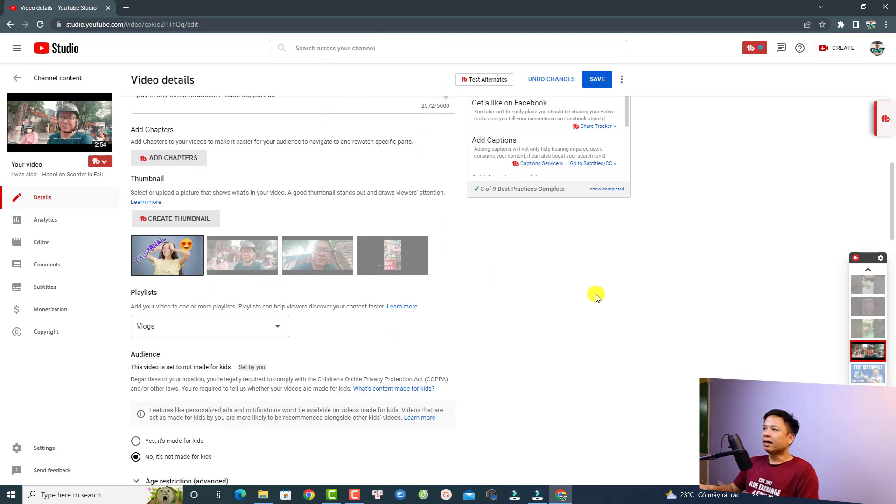
Save the video details with the uploaded custom thumbnail.
scroll(595, 296, up, 10)
scroll(599, 119, up, 3)
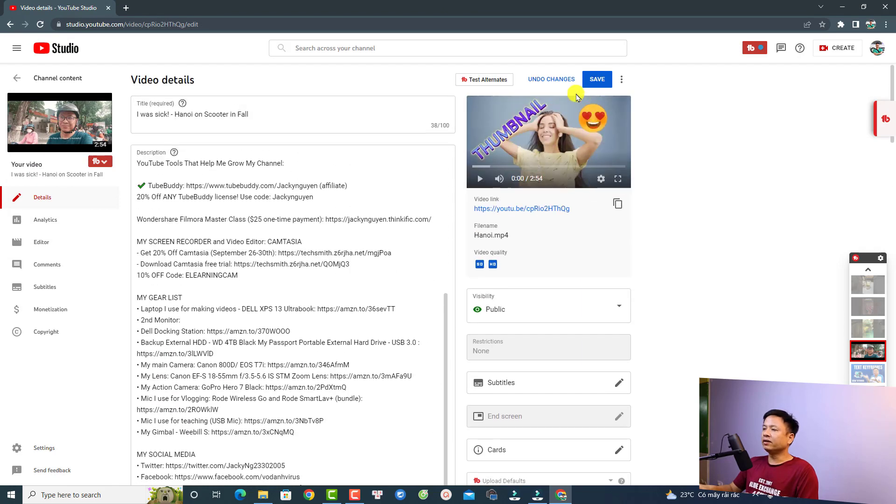
click(595, 80)
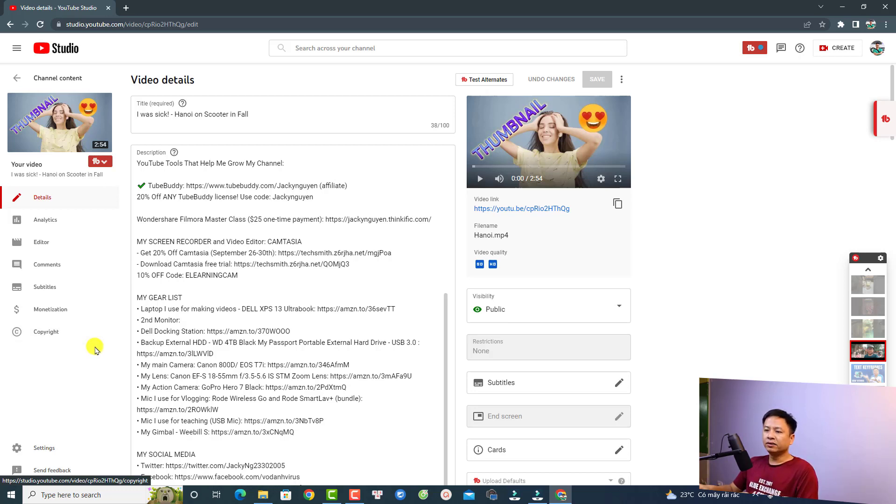
Switch the video's thumbnail from the custom image to the second auto-generated video frame.
scroll(135, 369, down, 10)
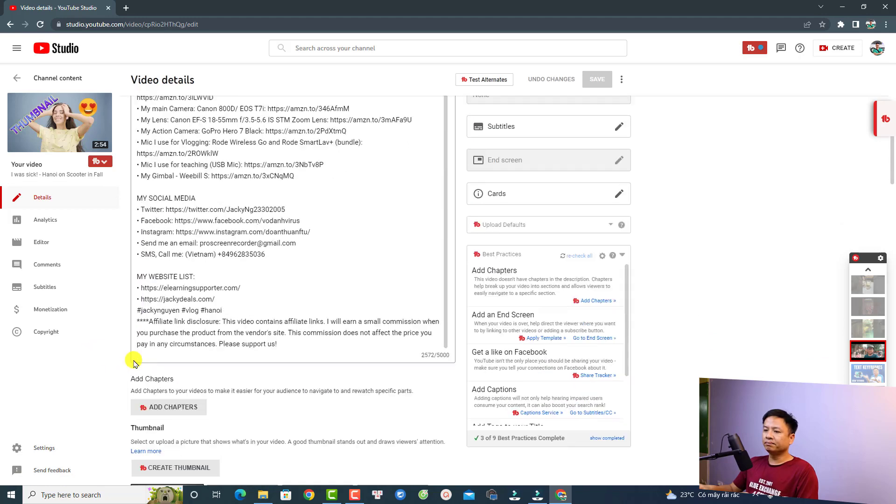
mouse_move(197, 284)
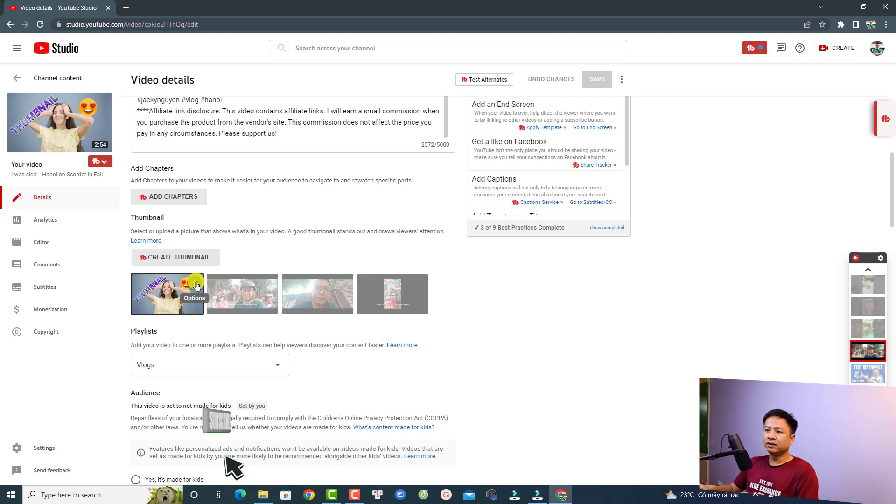
click(196, 285)
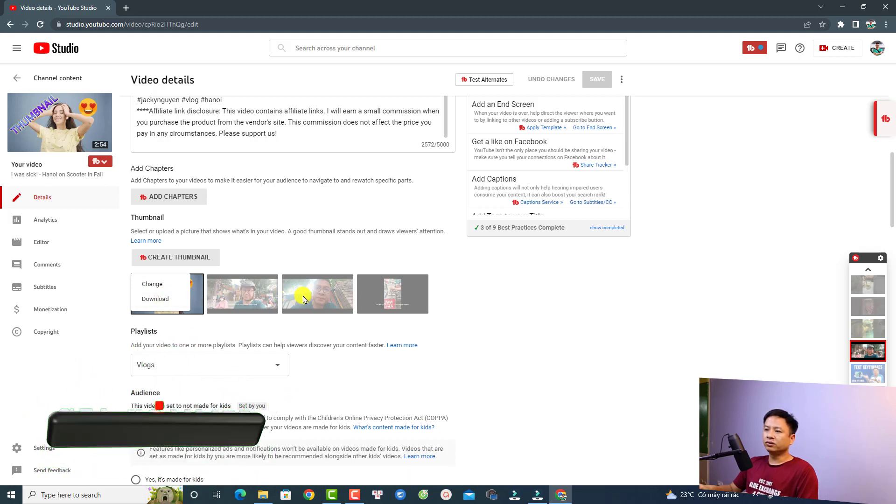
click(321, 300)
click(323, 302)
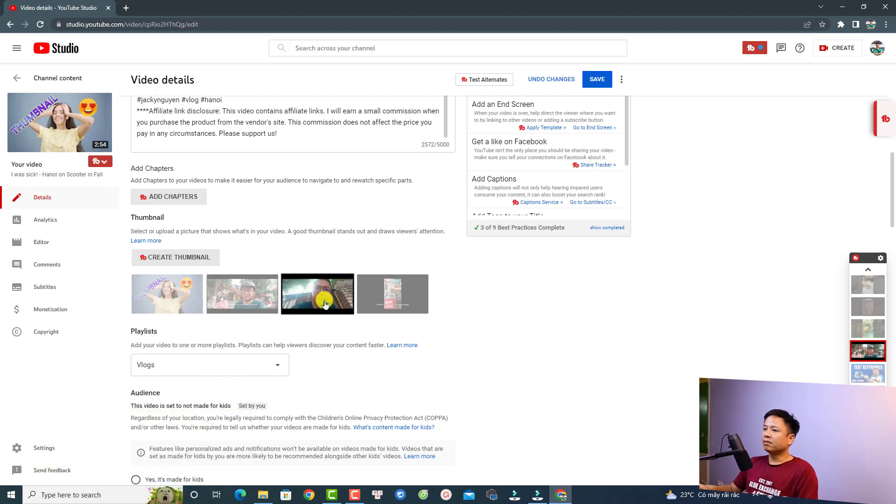
scroll(653, 320, up, 15)
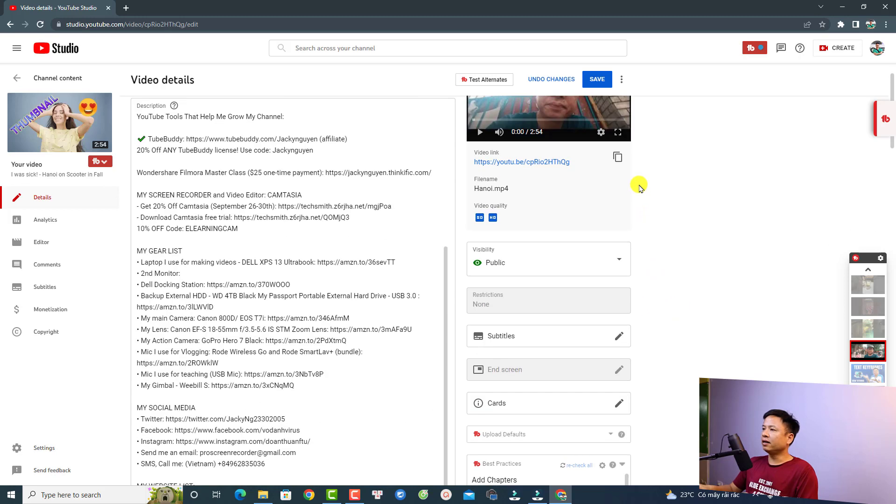